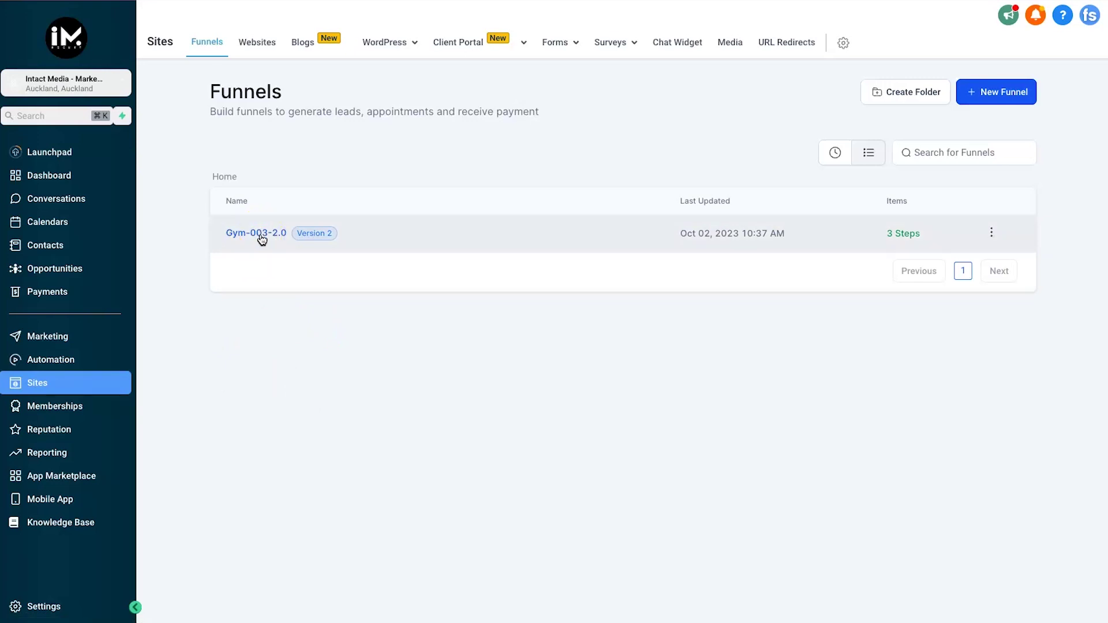
Step: Open the Gym-003-2.0 funnel from the Funnels list
{"action": "left_click", "coordinate": [260, 234]}
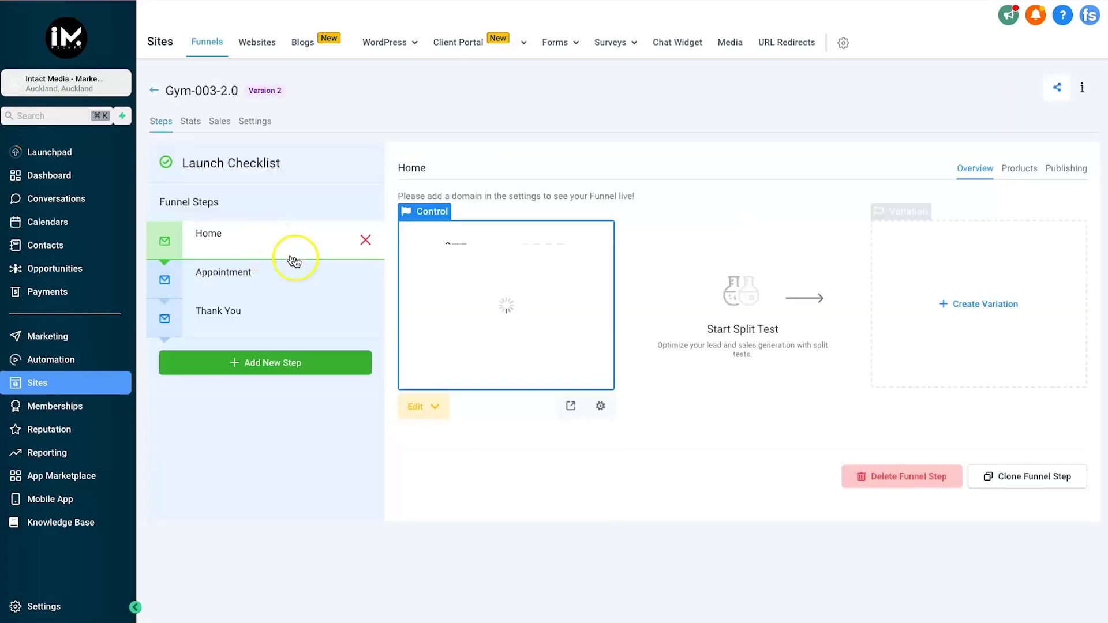
Step: Edit the funnel's Home step in a new browser tab
{"action": "left_click", "coordinate": [434, 407]}
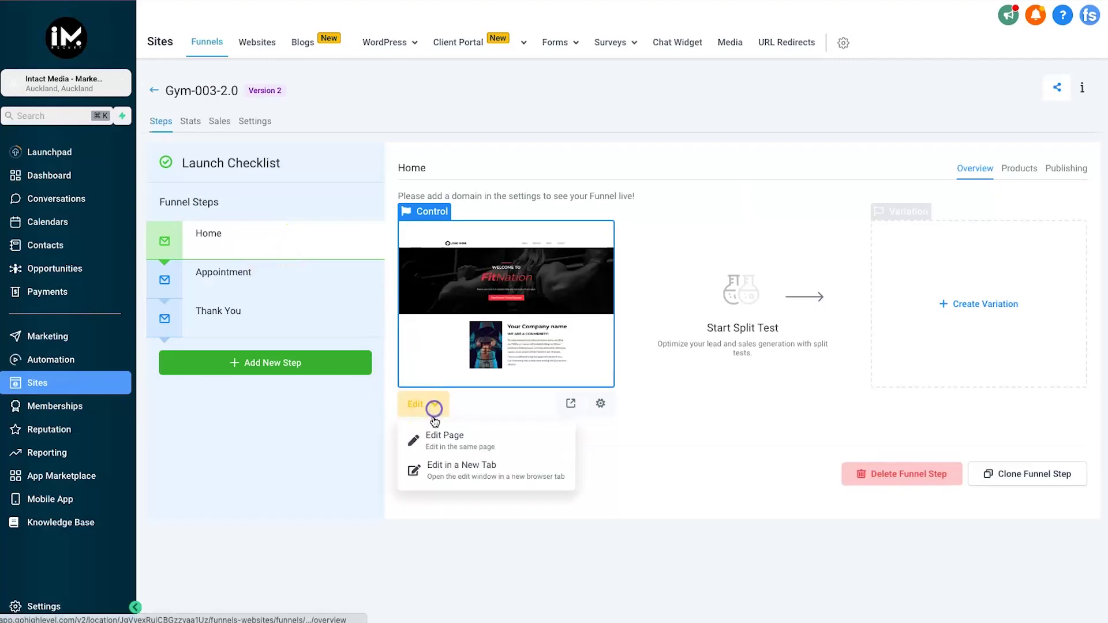
{"action": "left_click", "coordinate": [426, 471]}
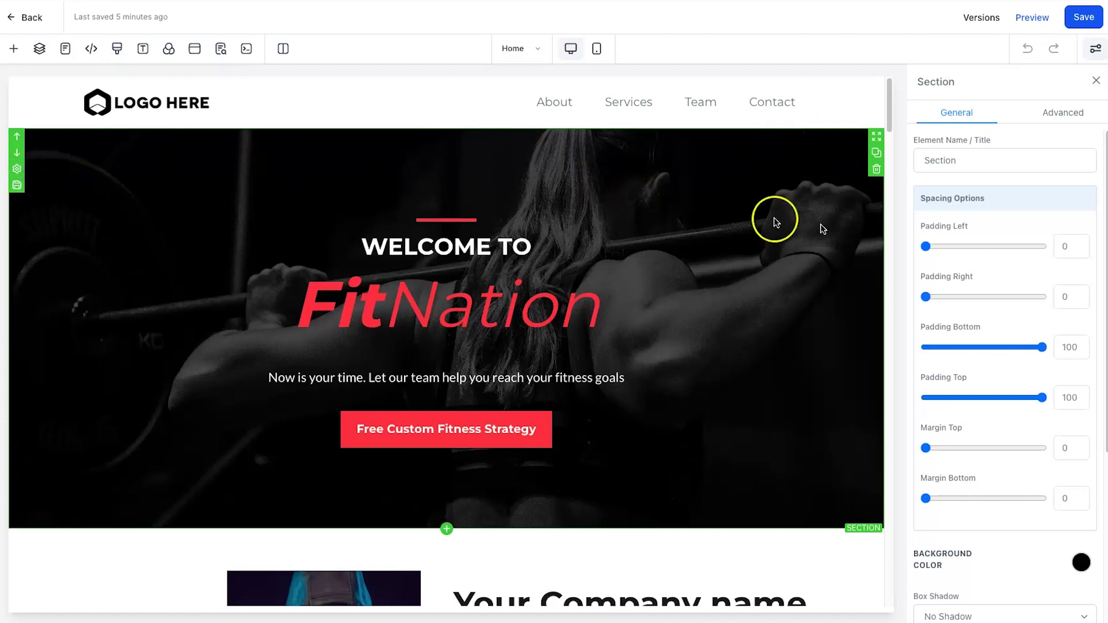
Step: Set the hero section's BG Media Type to Video and bring up the media library
{"action": "scroll", "coordinate": [1002, 320], "scroll_direction": "down", "scroll_amount": 5}
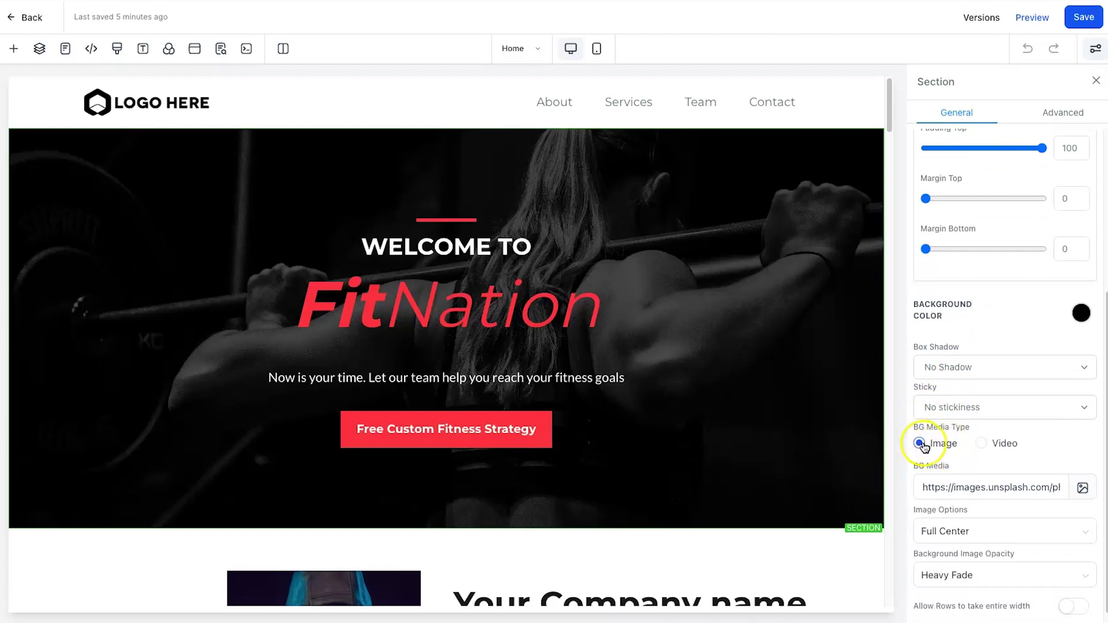
{"action": "left_click", "coordinate": [1000, 446]}
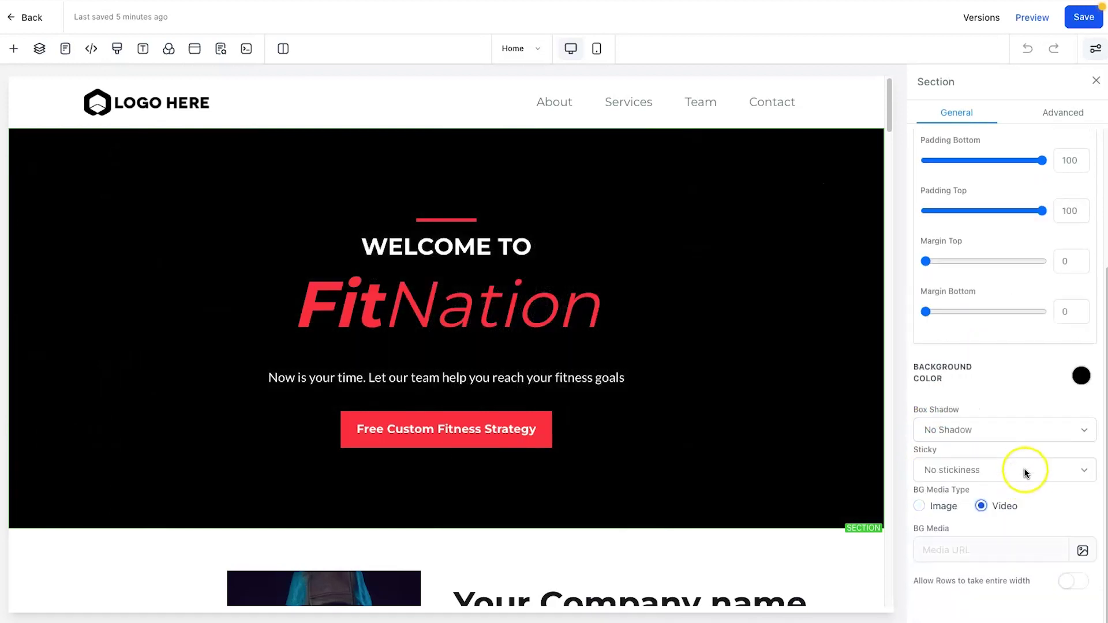
{"action": "left_click", "coordinate": [1083, 552]}
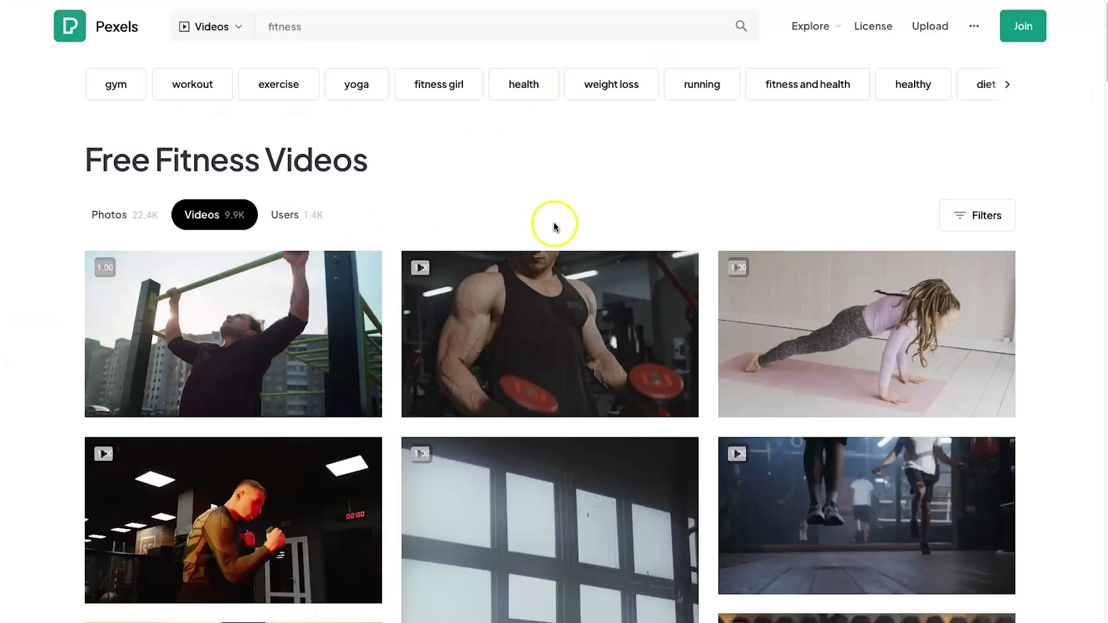
{"action": "scroll", "coordinate": [554, 225], "scroll_direction": "down", "scroll_amount": 5}
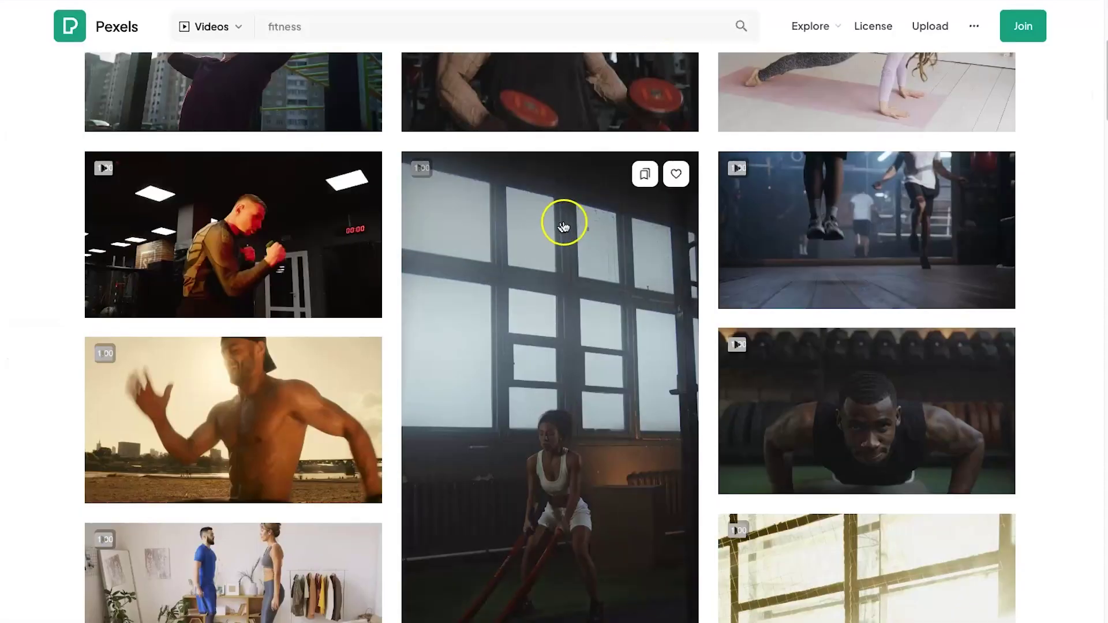
Step: Browse the Pexels fitness video results for a gym clip
{"action": "scroll", "coordinate": [564, 226], "scroll_direction": "up", "scroll_amount": 5}
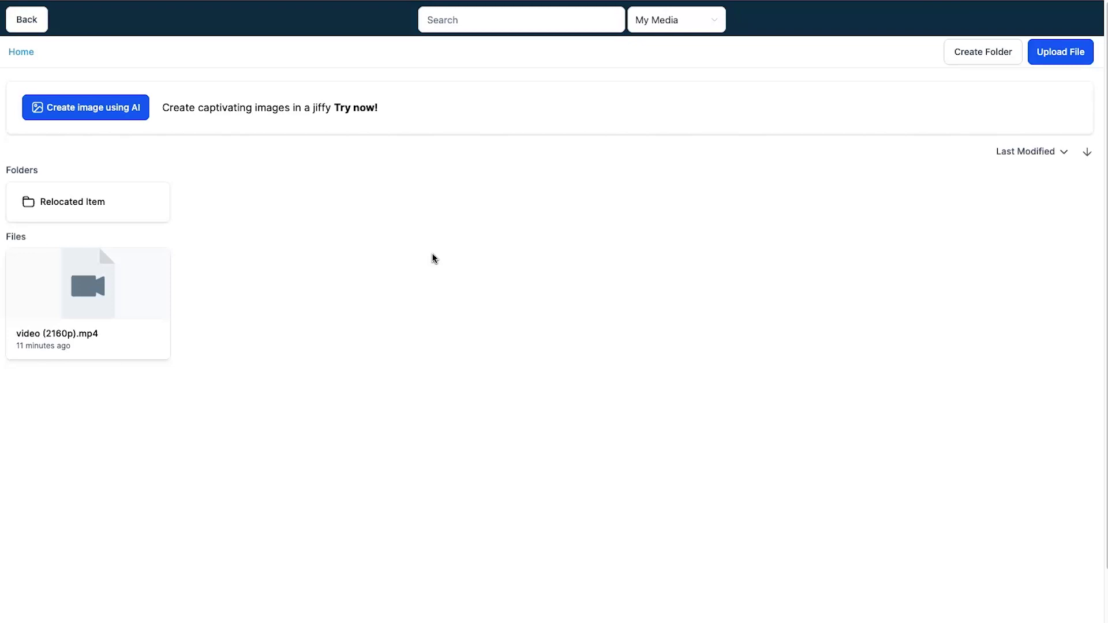
Step: Insert video (2160p).mp4 from the media library as the hero's BG Media
{"action": "left_click", "coordinate": [135, 279]}
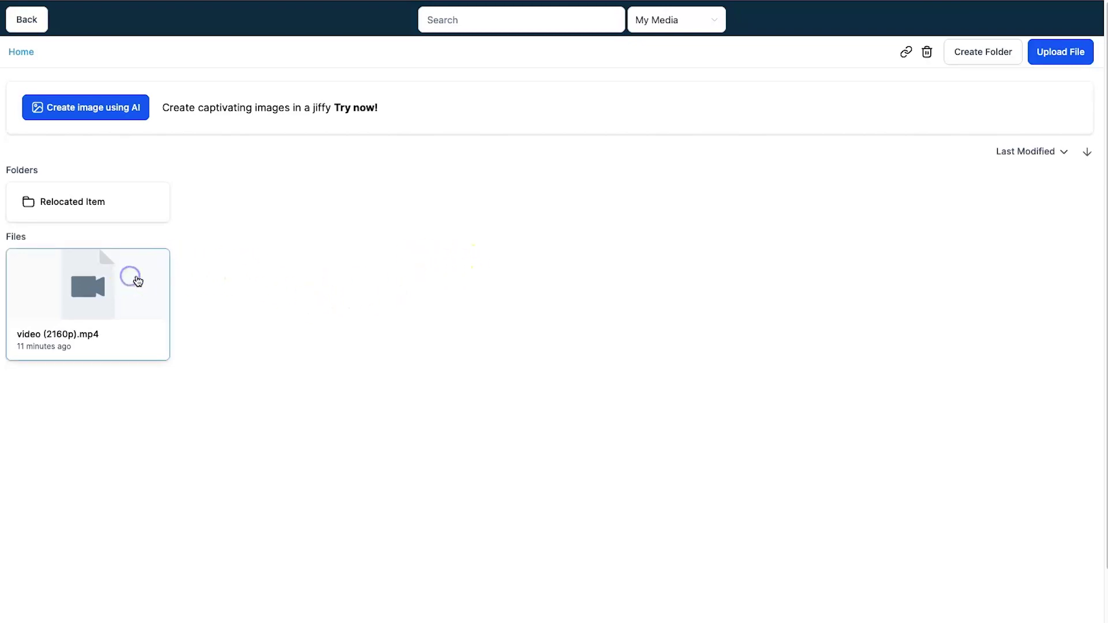
{"action": "left_click", "coordinate": [111, 293]}
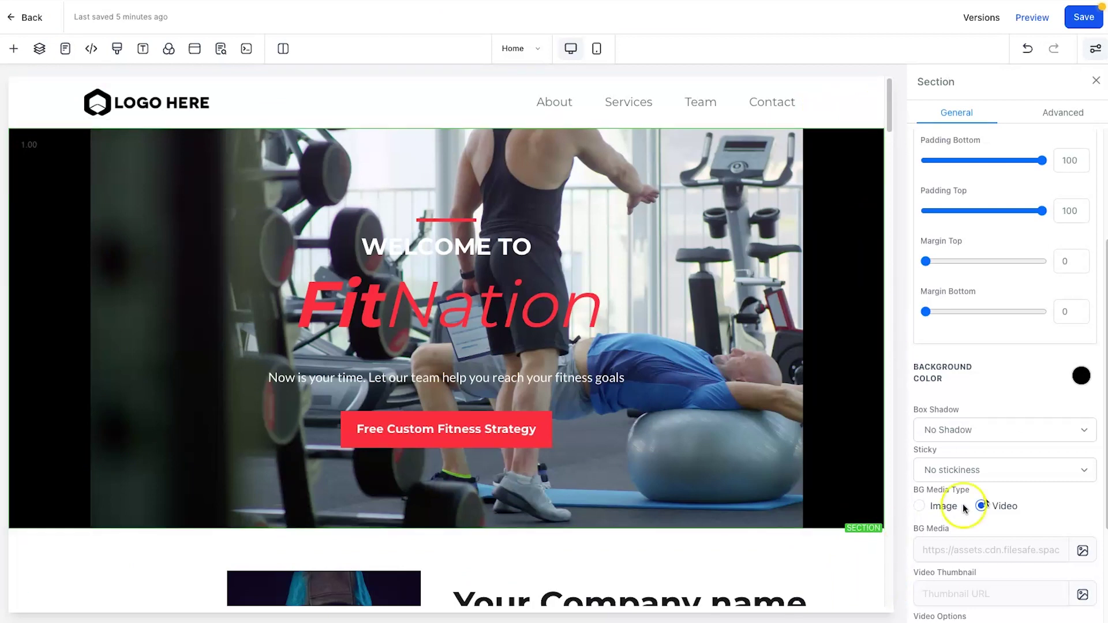
{"action": "scroll", "coordinate": [996, 480], "scroll_direction": "down", "scroll_amount": 3}
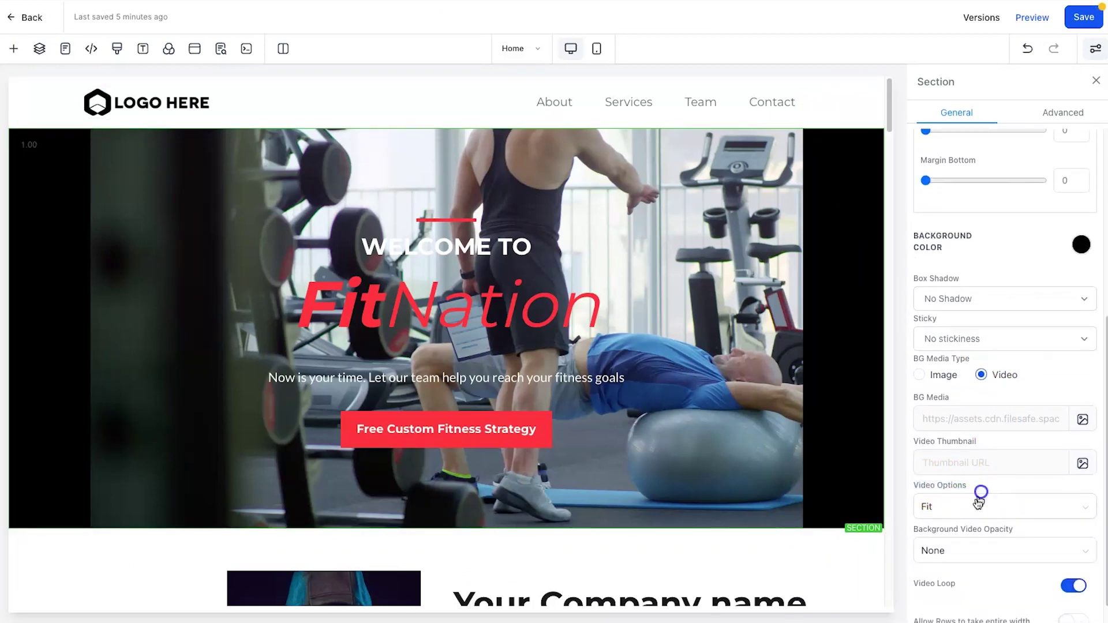
Step: Set the hero background video's sizing option to Cover
{"action": "left_click", "coordinate": [979, 502]}
{"action": "left_click", "coordinate": [944, 575]}
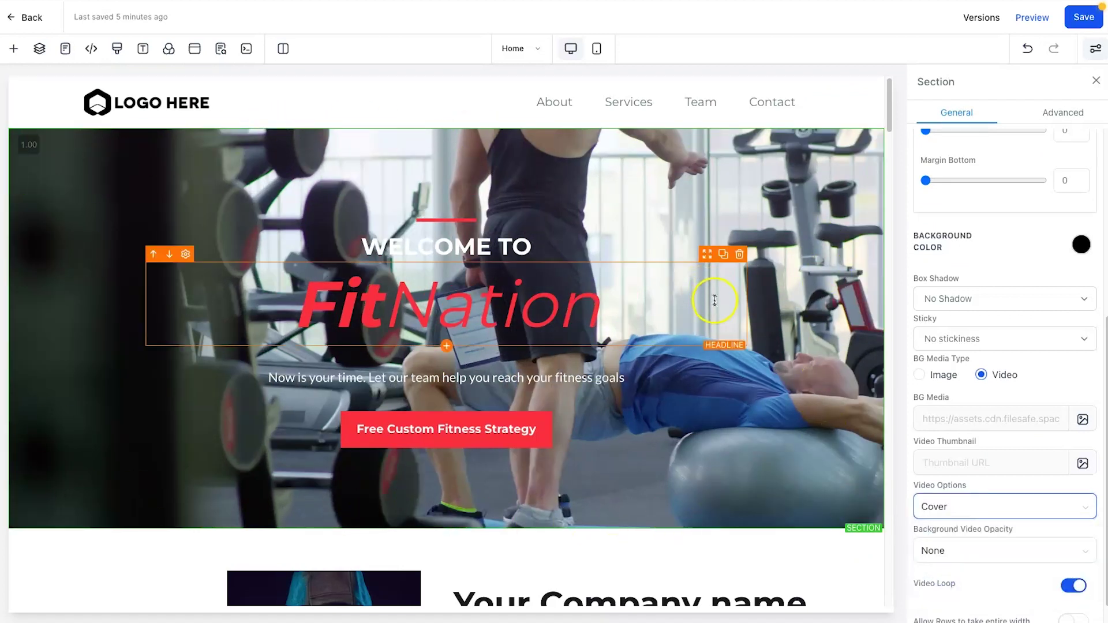
{"action": "scroll", "coordinate": [718, 306], "scroll_direction": "down", "scroll_amount": 2}
{"action": "scroll", "coordinate": [715, 303], "scroll_direction": "up", "scroll_amount": 1}
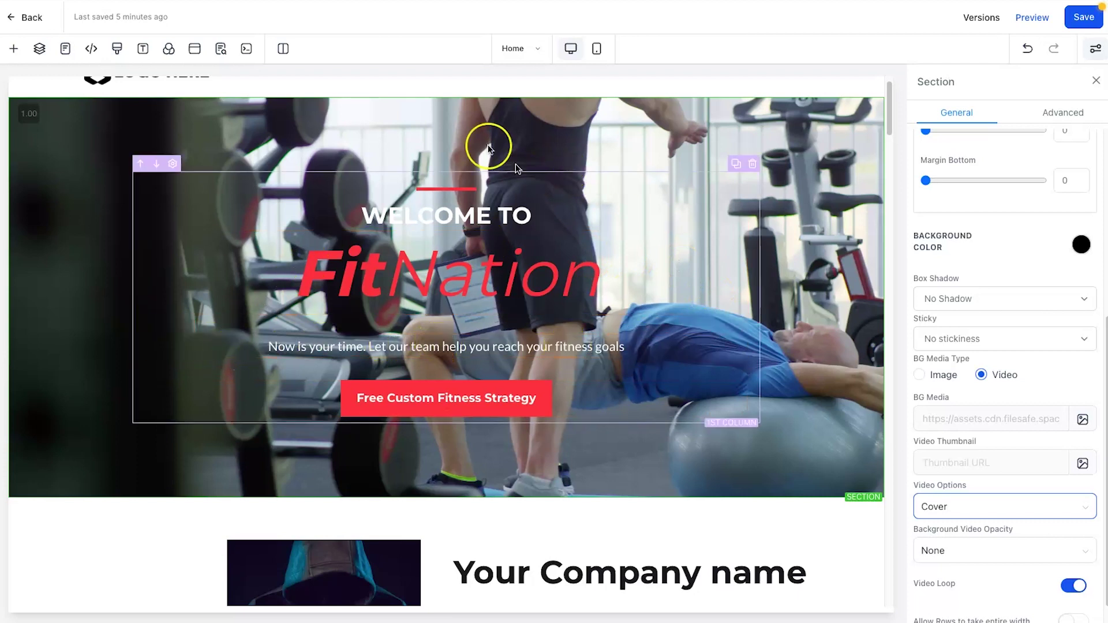
{"action": "left_click_drag", "start_coordinate": [919, 533], "coordinate": [929, 529]}
{"action": "left_click", "coordinate": [1007, 532]}
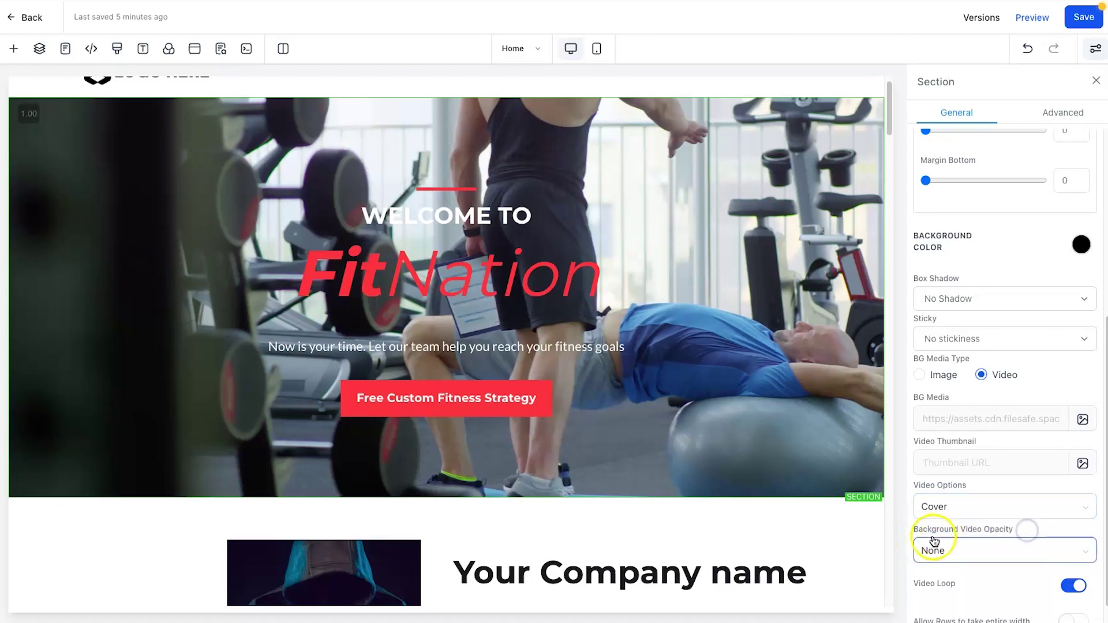
Step: Try Light and Half Fade, settle on Heavy Fade video opacity, and save the page
{"action": "left_click", "coordinate": [1049, 545]}
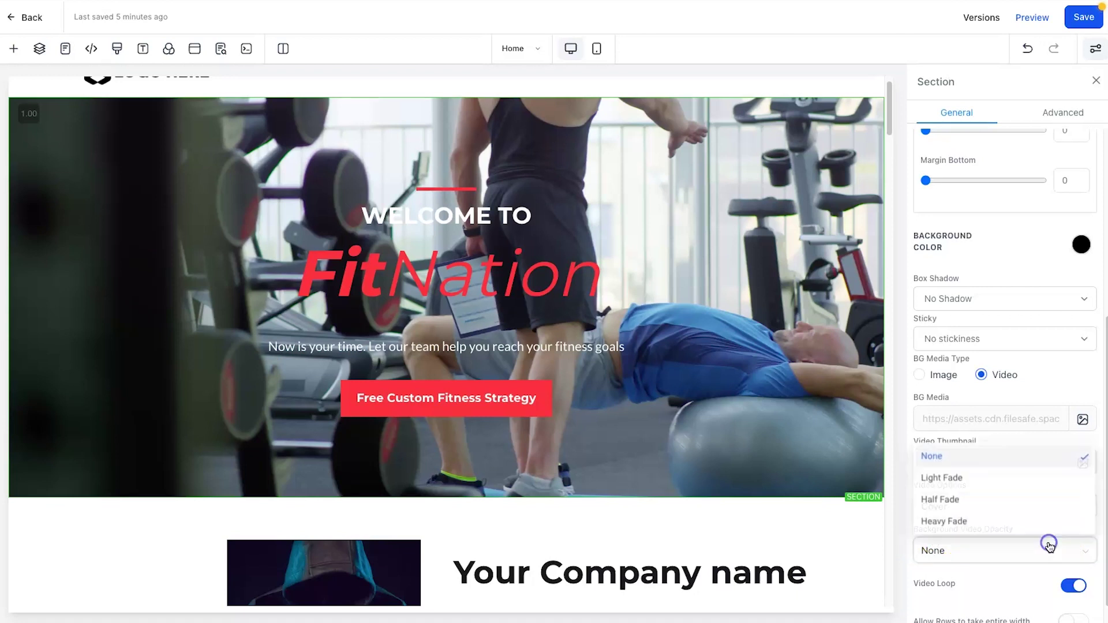
{"action": "left_click", "coordinate": [996, 479]}
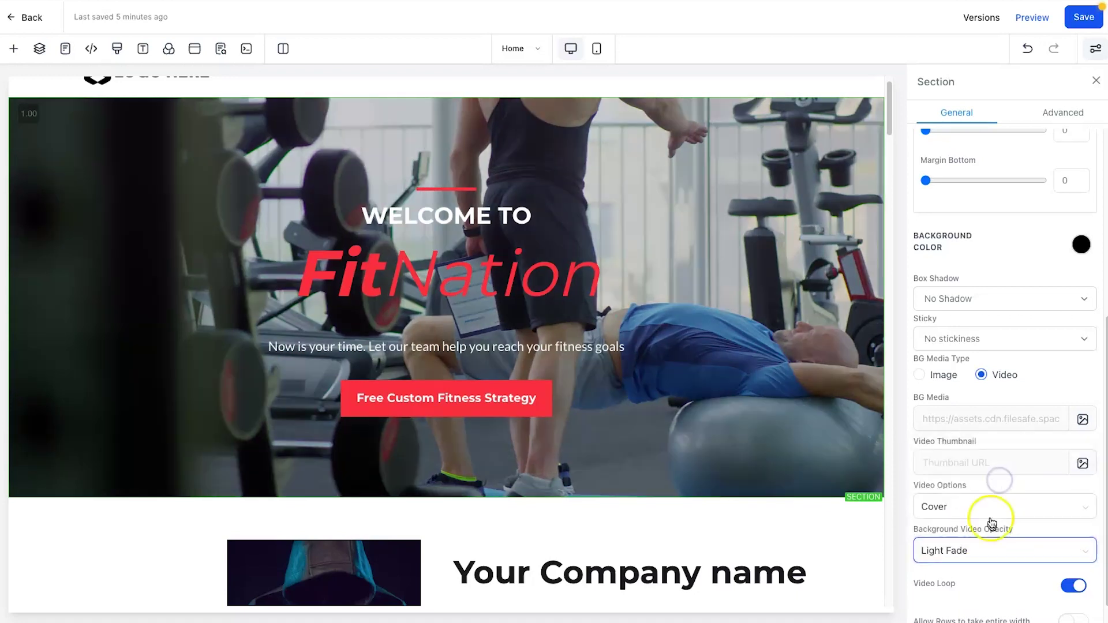
{"action": "left_click", "coordinate": [966, 555]}
{"action": "left_click", "coordinate": [973, 510]}
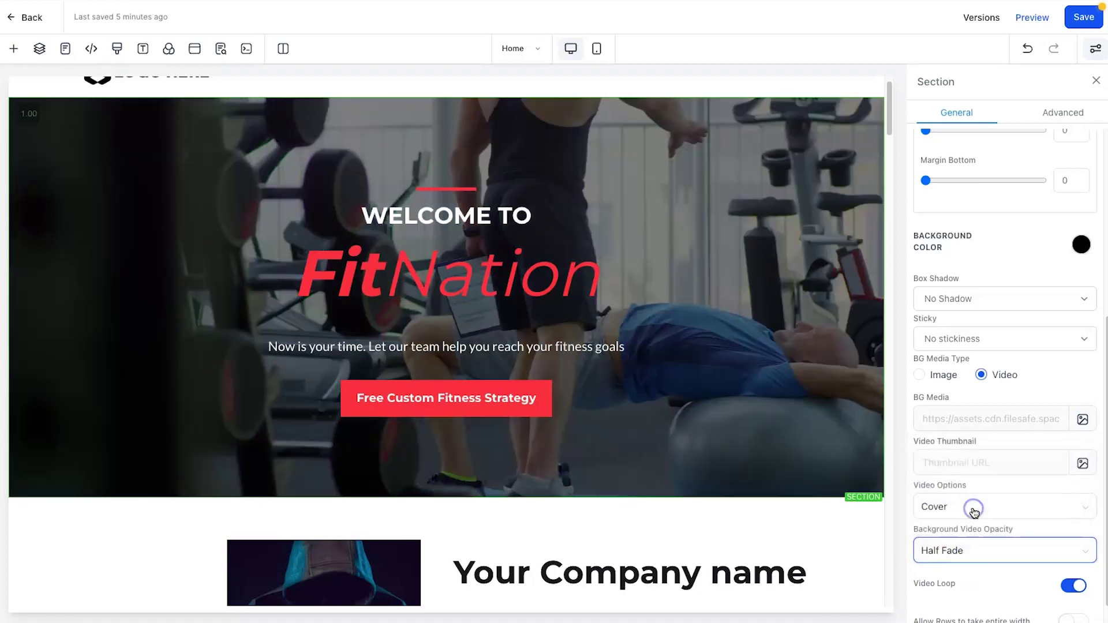
{"action": "left_click", "coordinate": [943, 559]}
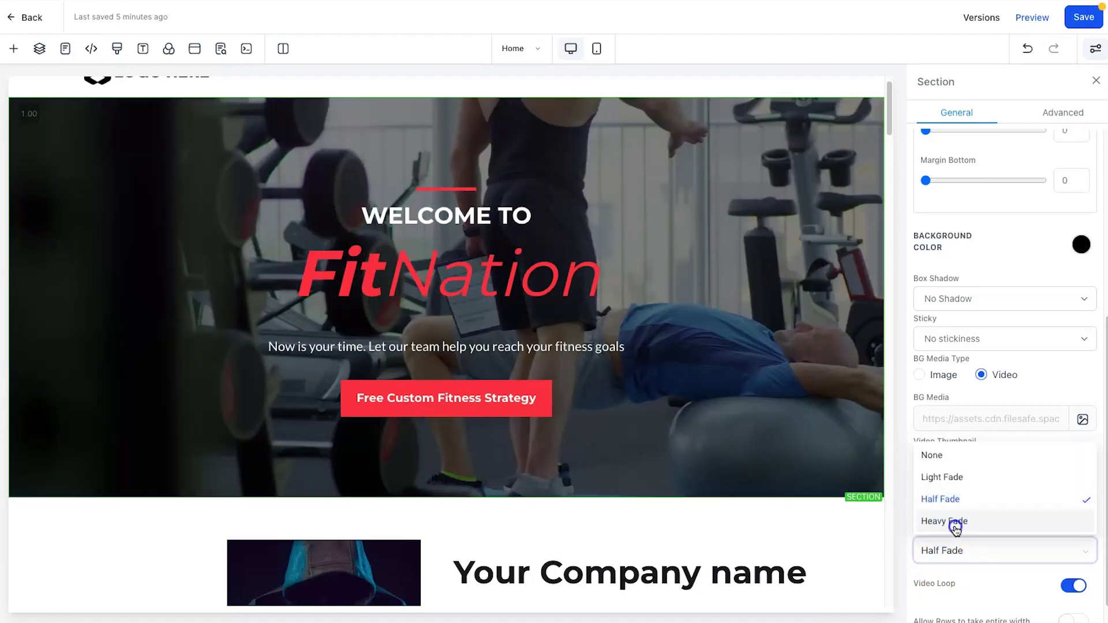
{"action": "left_click", "coordinate": [952, 522]}
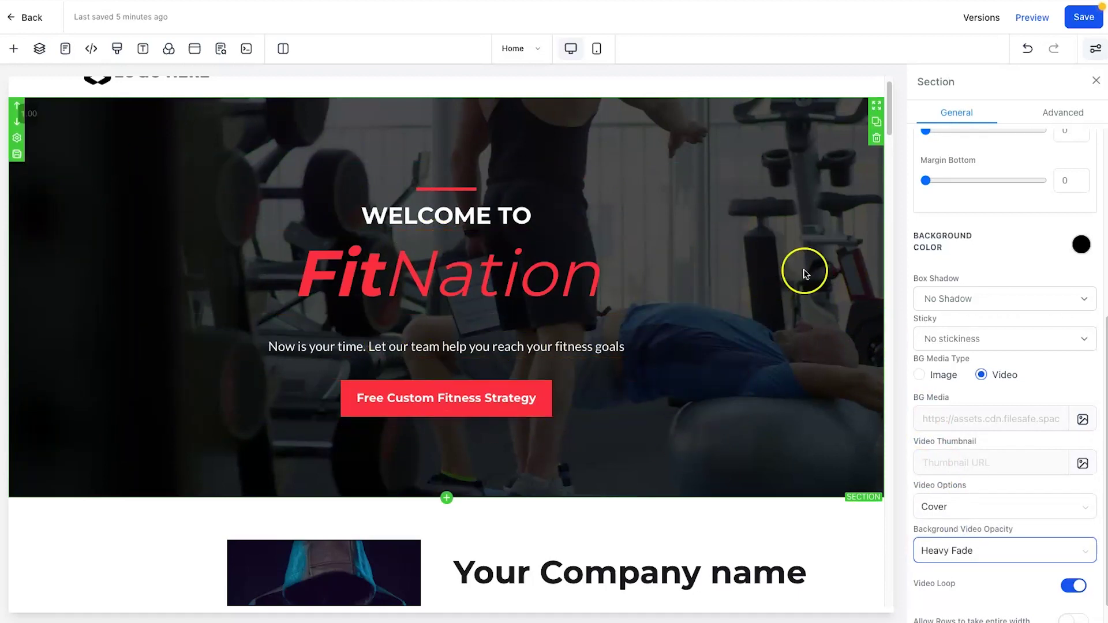
{"action": "left_click", "coordinate": [1083, 19]}
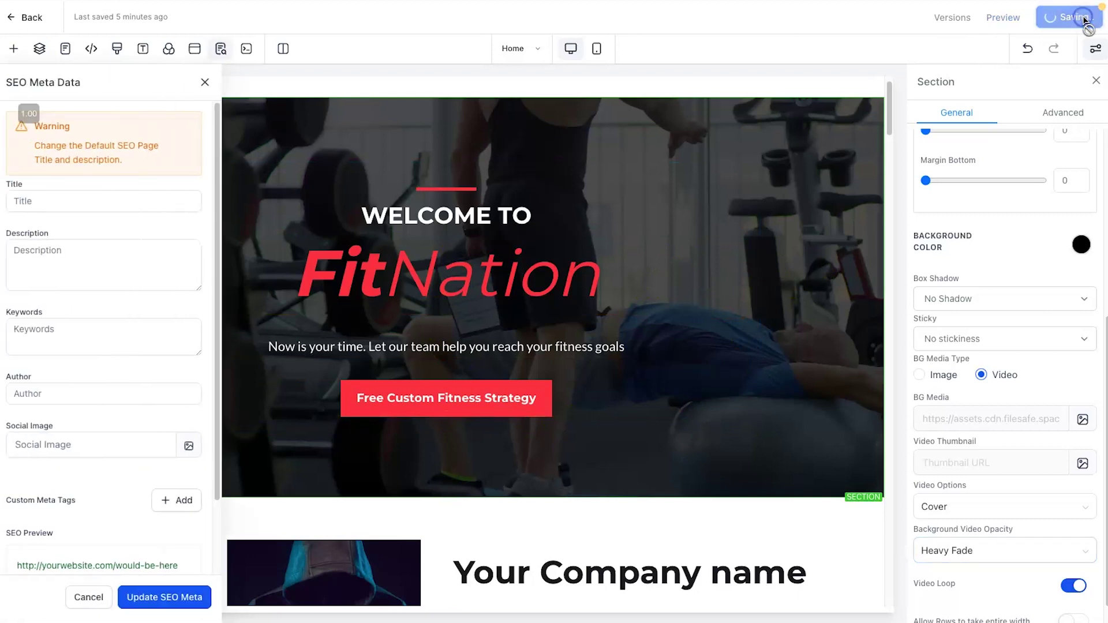
Step: Dismiss the SEO Meta Data panel, preview the Home page, then close the preview tab
{"action": "left_click", "coordinate": [206, 86]}
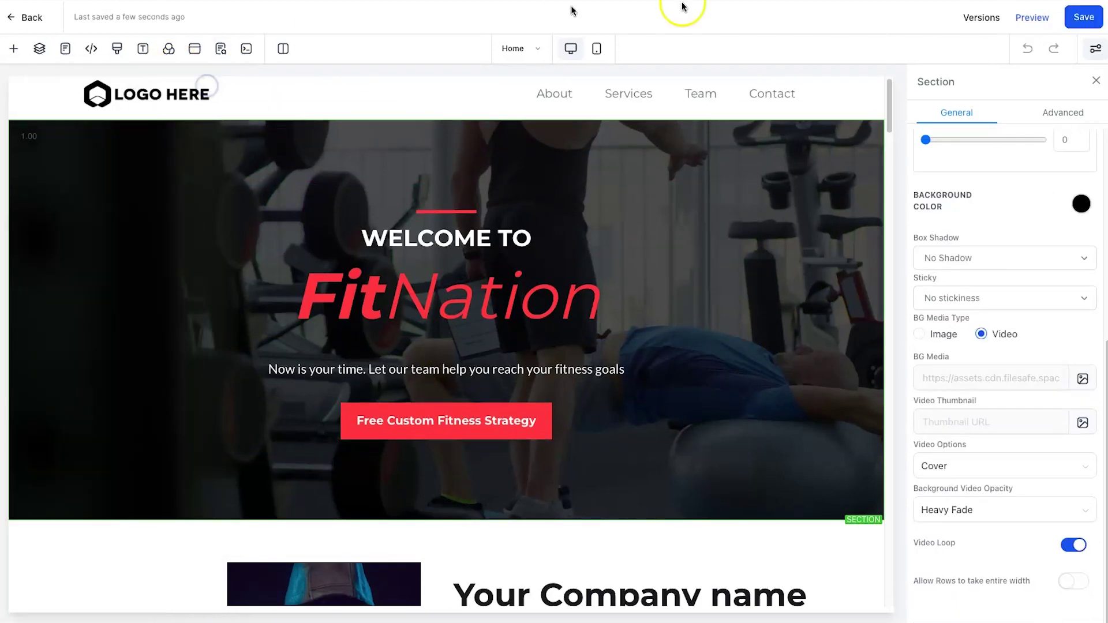
{"action": "left_click", "coordinate": [1039, 22]}
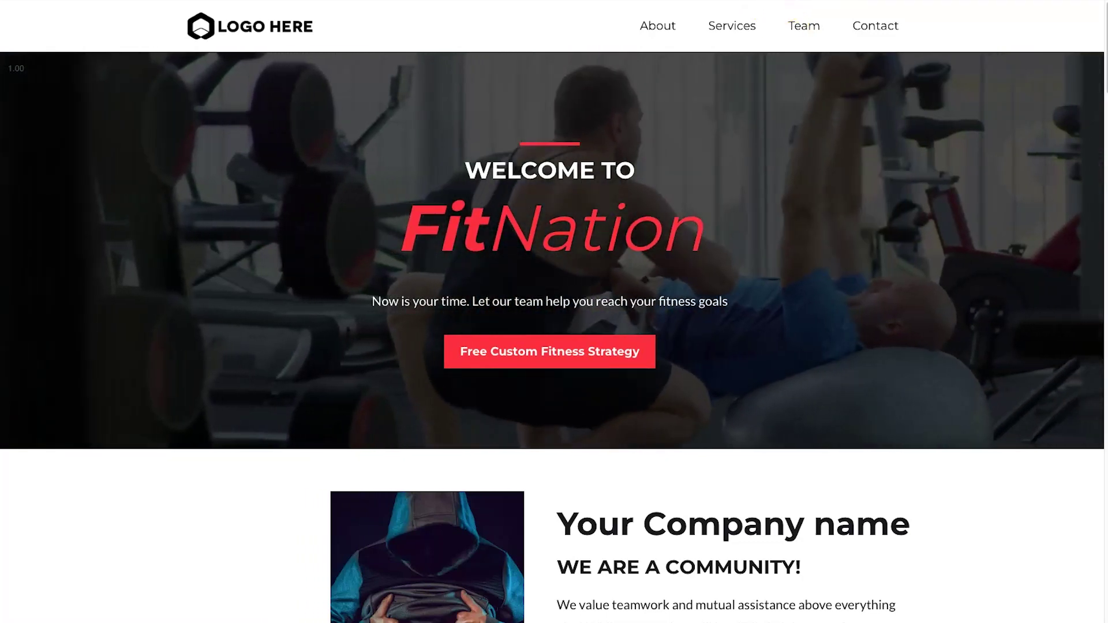
{"action": "key", "text": "ctrl+w"}
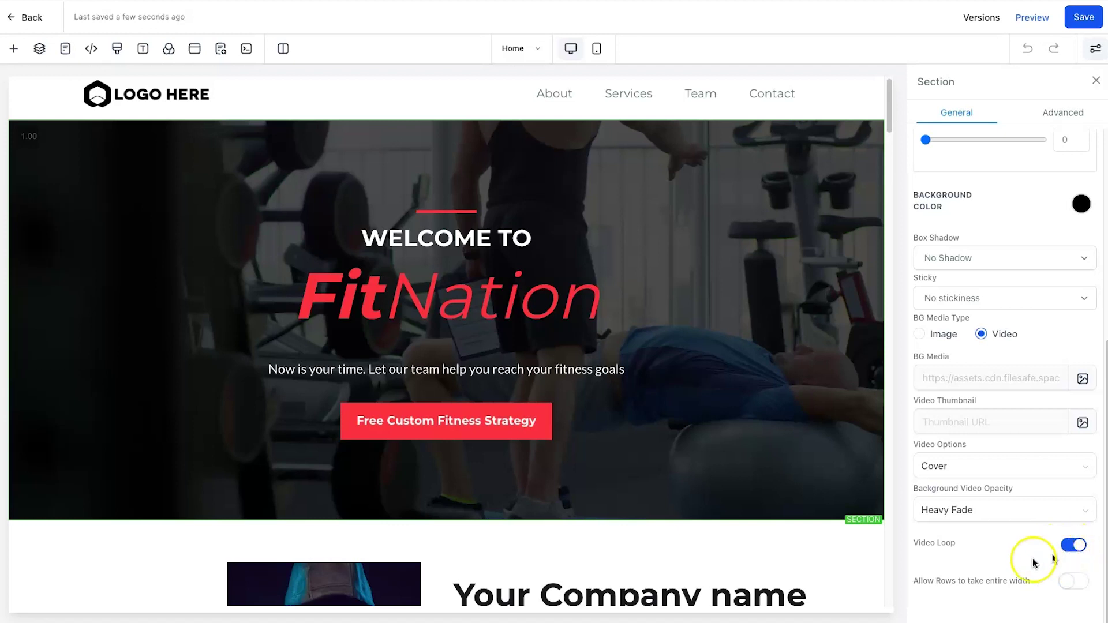
Step: Review the hero Section settings: Cover sizing, Heavy Fade opacity and Video Loop on
{"action": "left_click_drag", "start_coordinate": [914, 581], "coordinate": [1005, 578]}
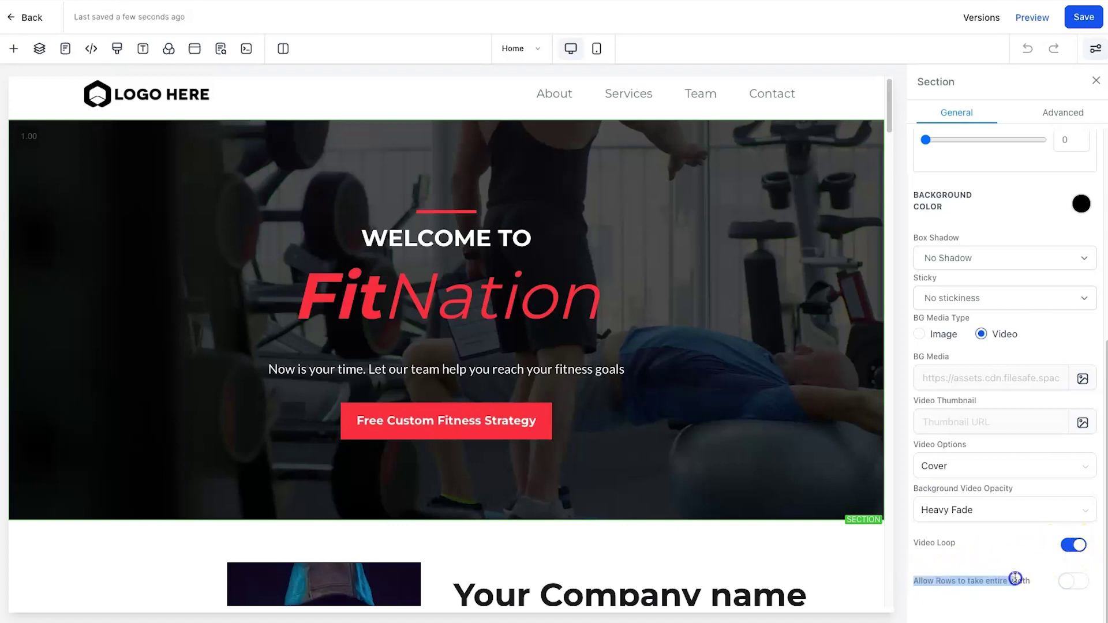
{"action": "left_click", "coordinate": [1014, 578]}
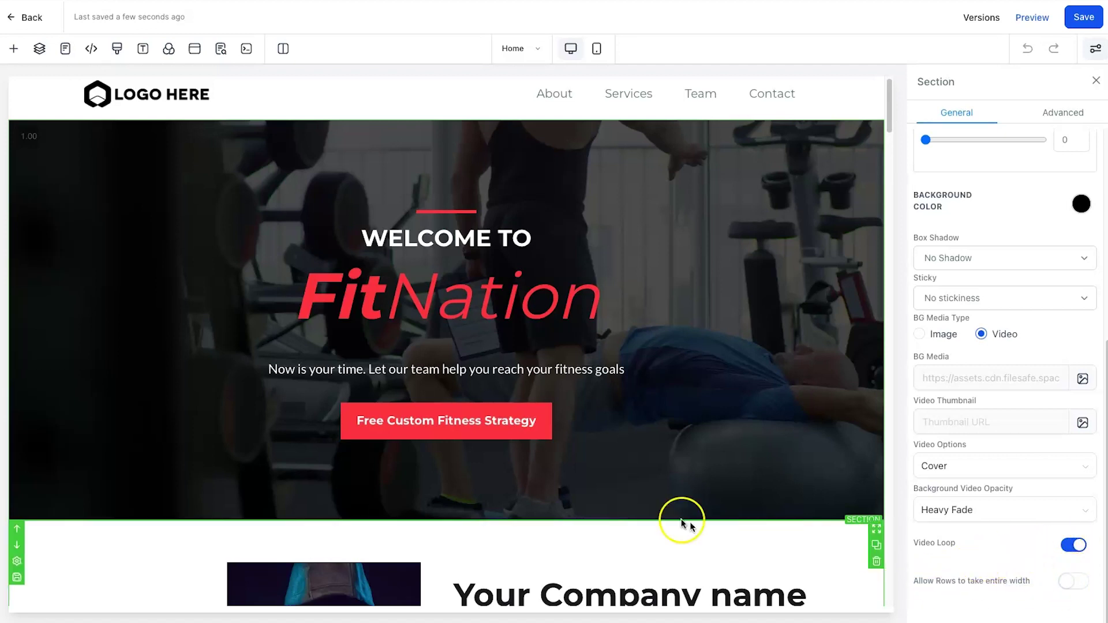
{"action": "scroll", "coordinate": [766, 534], "scroll_direction": "down", "scroll_amount": 3}
{"action": "scroll", "coordinate": [941, 527], "scroll_direction": "up", "scroll_amount": 5}
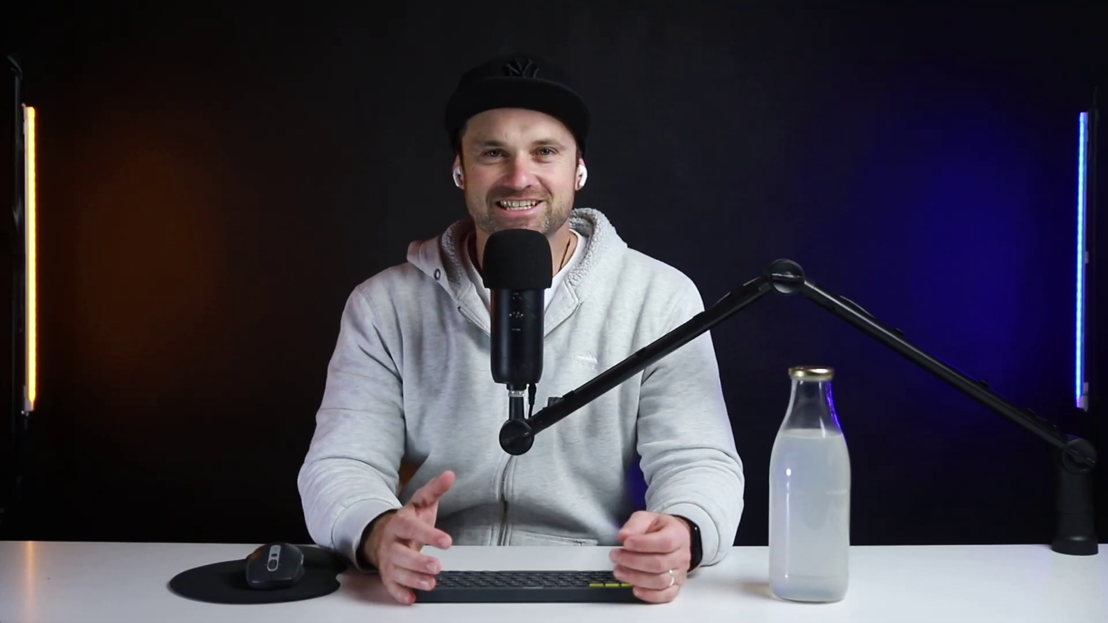